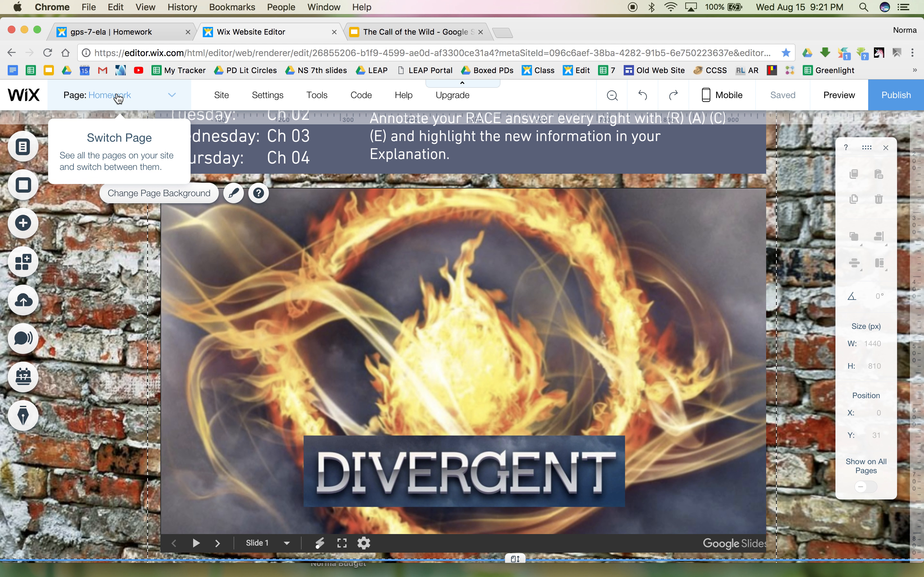
Delete the embedded Divergent slideshow from below the Week 21 schedule on the Homework page.
scroll(202, 252, "up", 5)
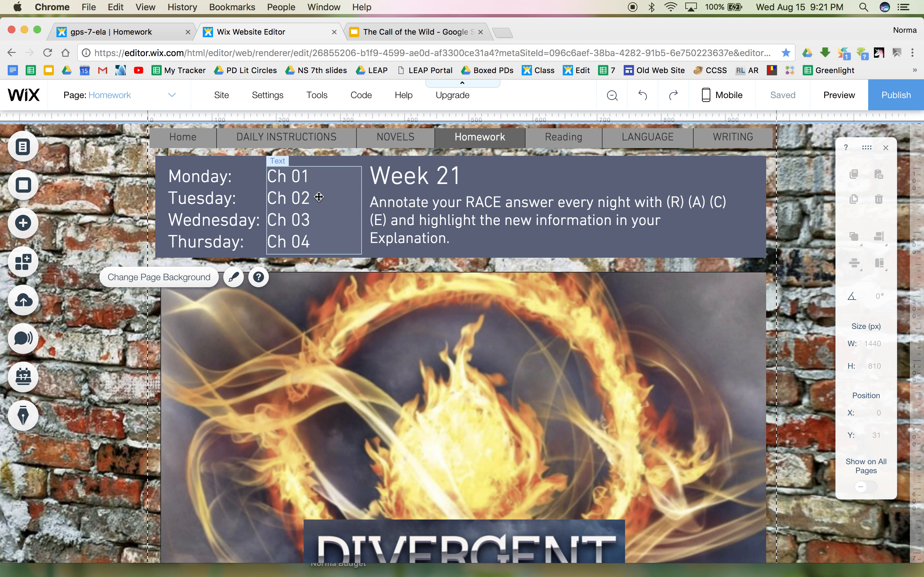
left_click(341, 287)
key("Delete")
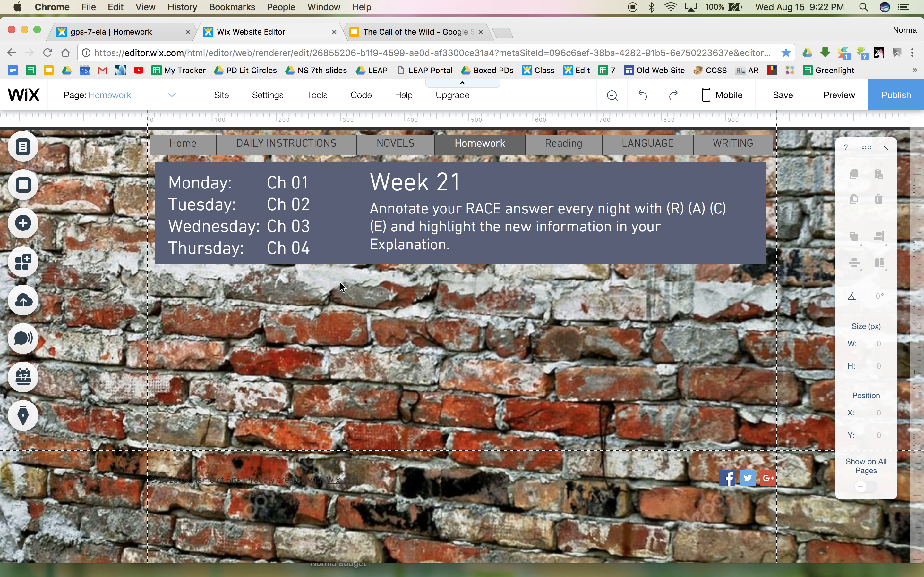
Add an HTML iframe element to the Homework page.
left_click(243, 319)
left_click(24, 223)
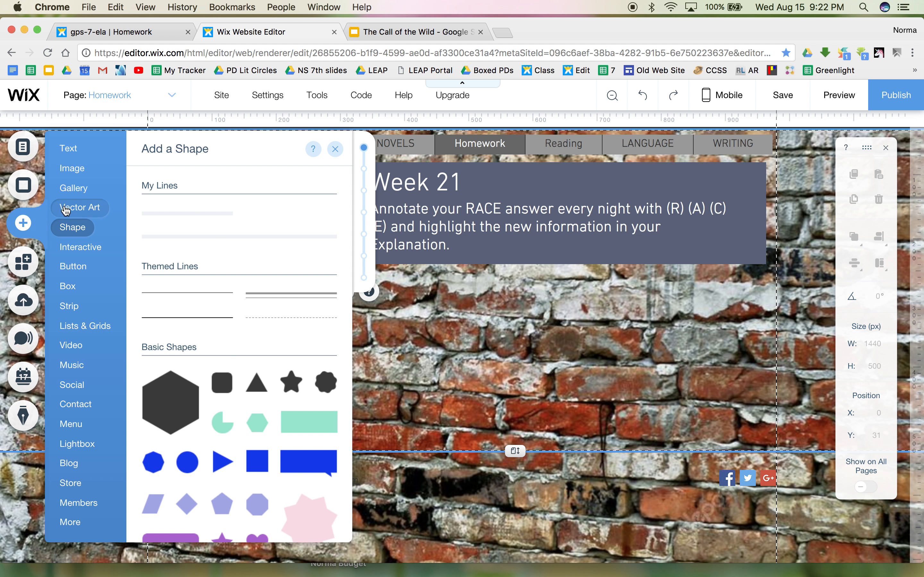
mouse_move(70, 525)
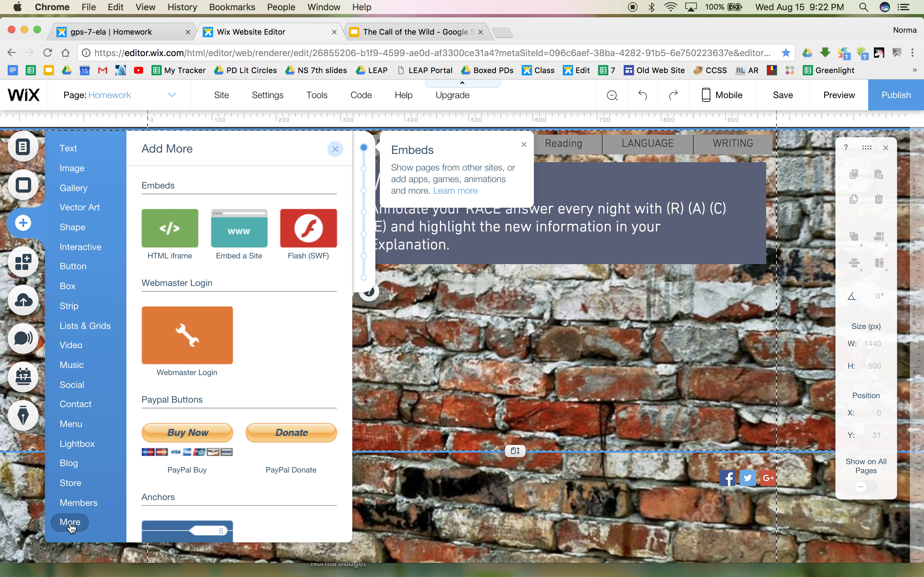
left_click(157, 241)
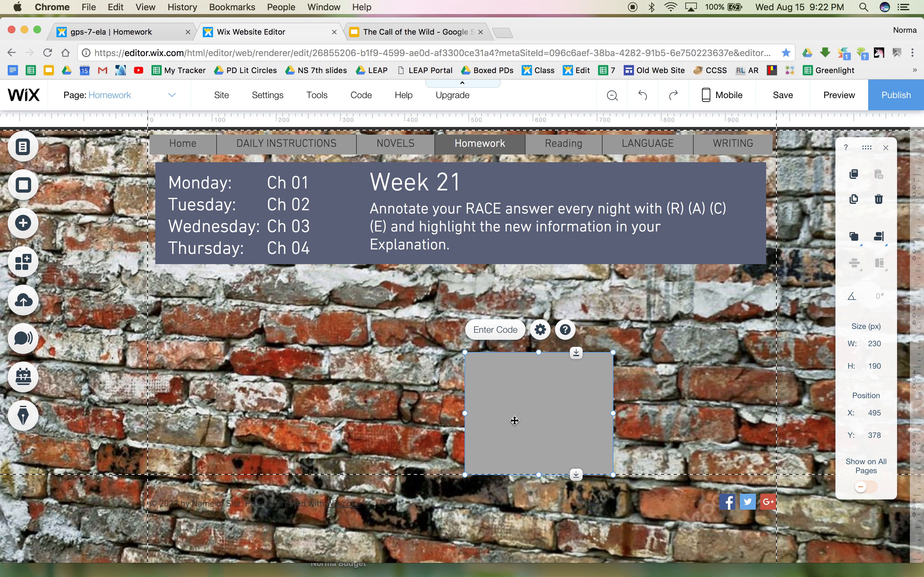
Switch to The Call of the Wild in Google Slides and copy its publish-to-web embed code at Medium (960x569) size.
left_click(404, 33)
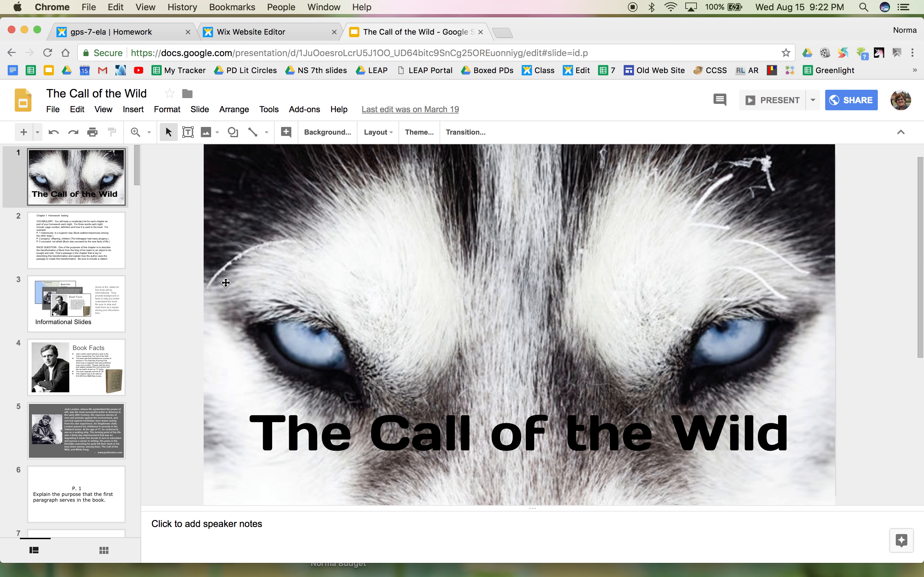
left_click(53, 110)
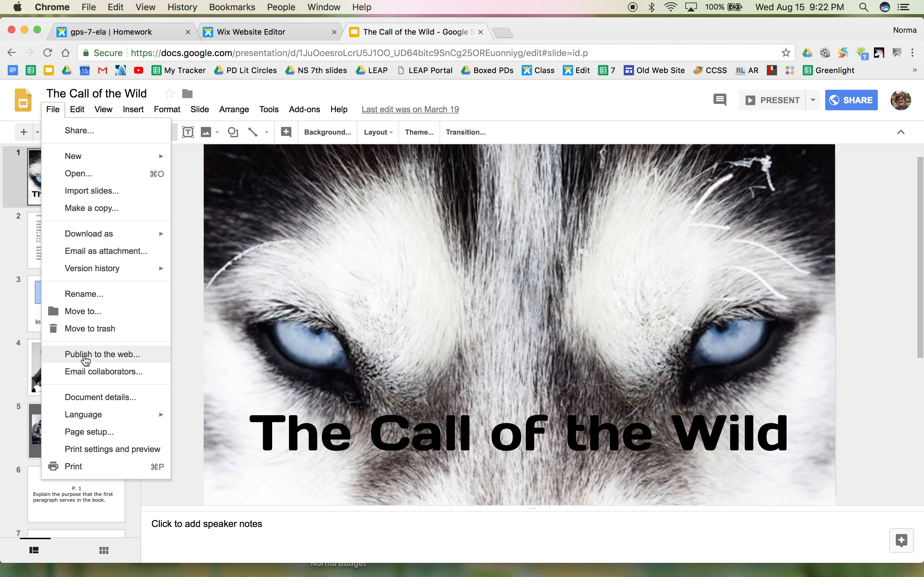
left_click(86, 357)
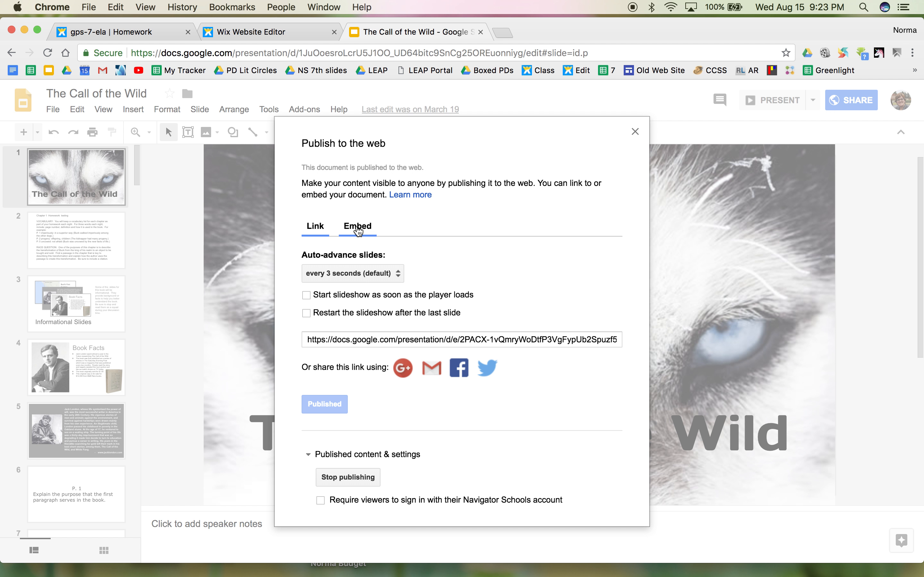
left_click(358, 229)
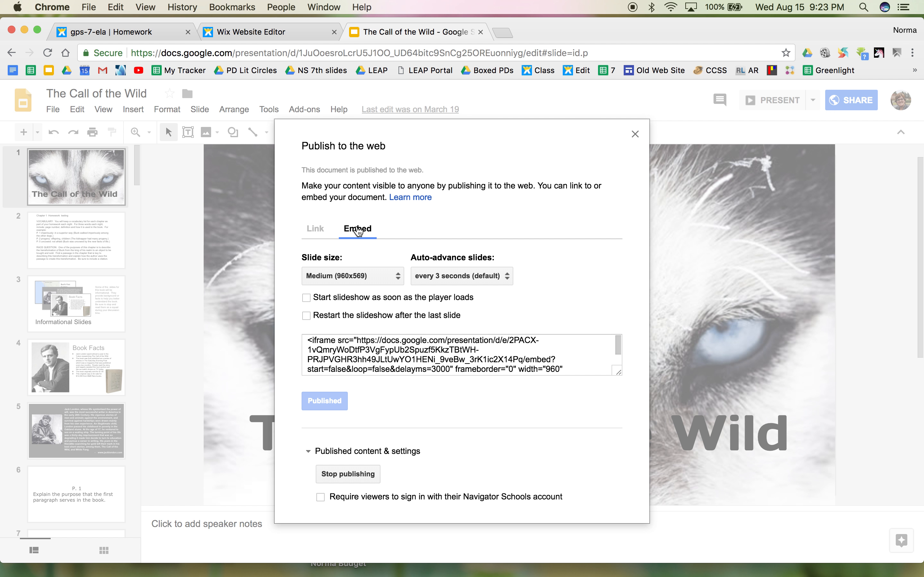
left_click(399, 276)
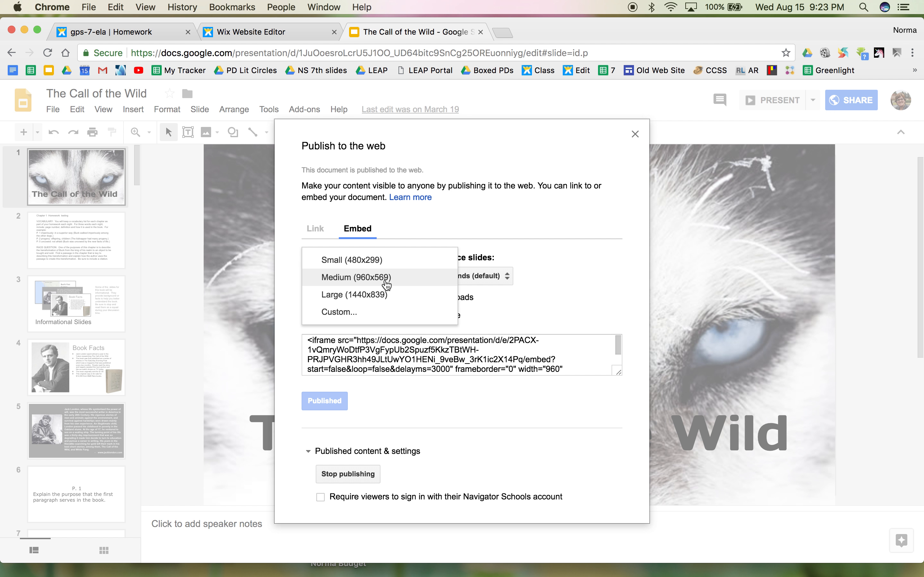
left_click(380, 277)
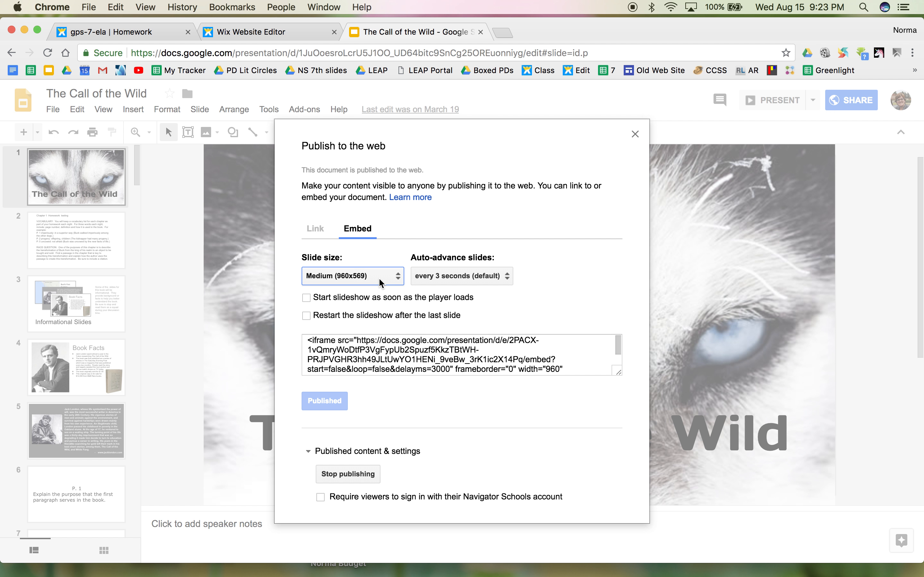
left_click(367, 363)
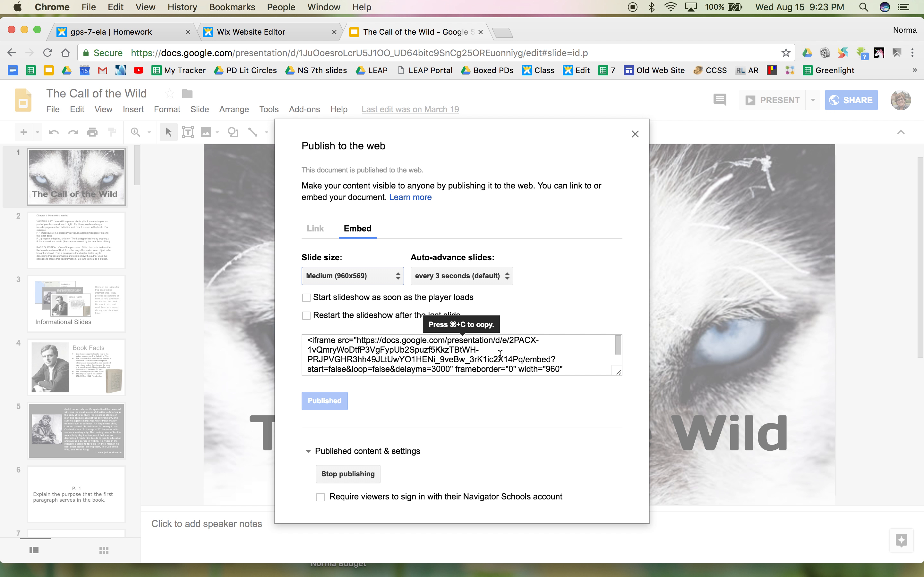
left_click(500, 355)
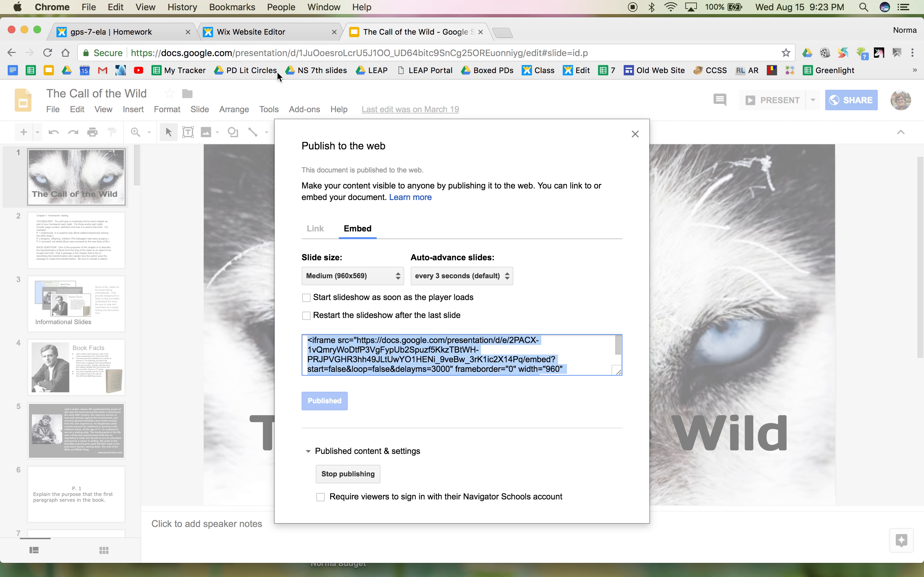
Return to the Wix editor and apply the copied slideshow embed code to the new HTML iframe.
left_click(271, 34)
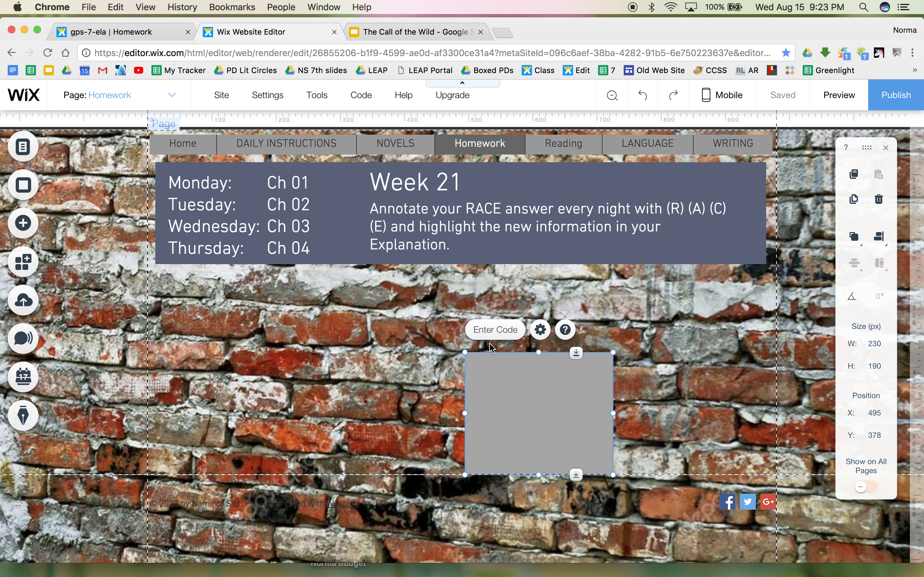
left_click(520, 336)
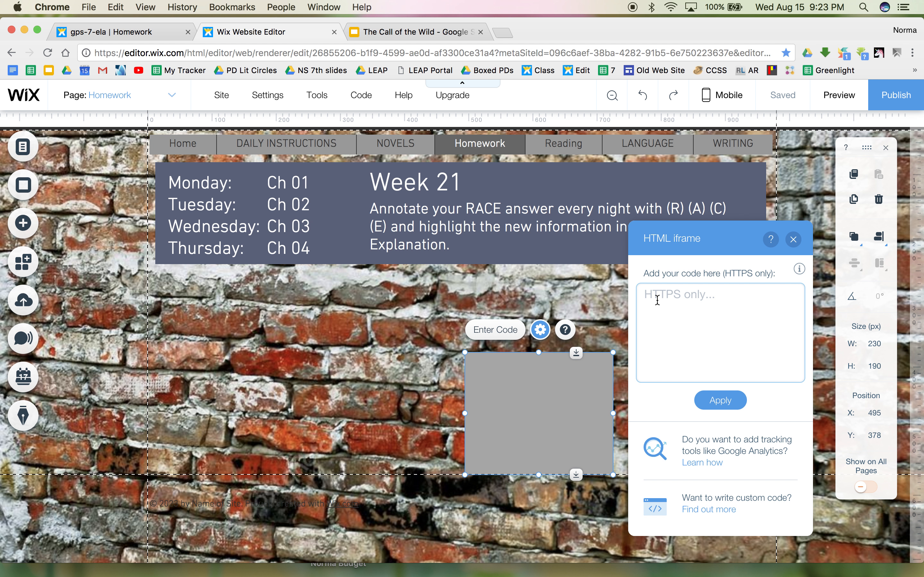
key("super+v")
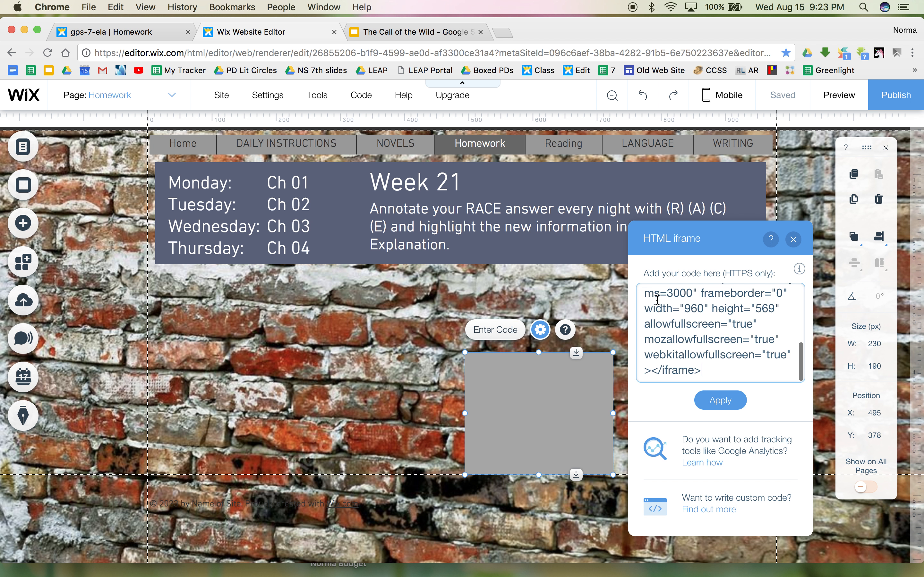
left_click(720, 401)
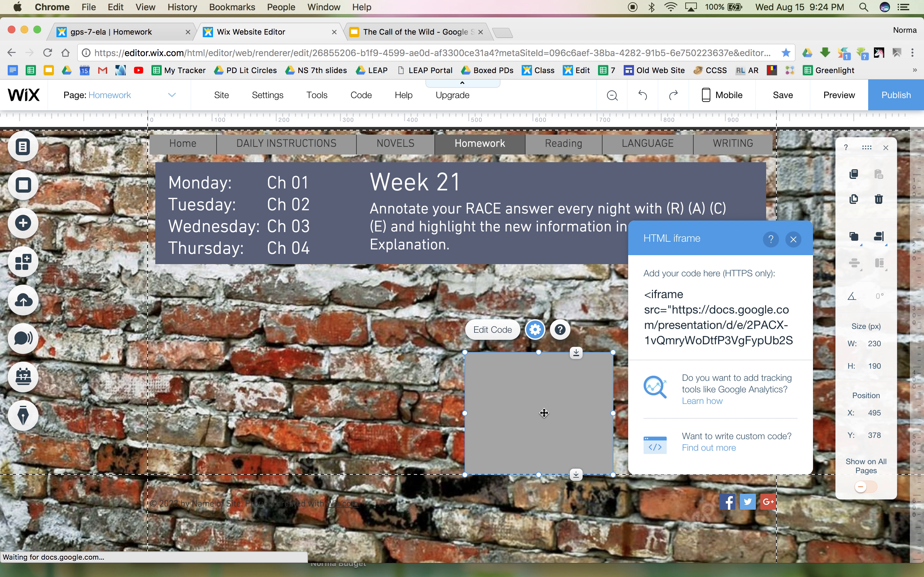
Enlarge the HTML iframe beneath the schedule to about 971 by 576 px at X 3, Y 247, and close its code settings.
left_click_drag(465, 353, 150, 269)
left_click_drag(613, 372, 773, 372)
left_click_drag(461, 475, 457, 570)
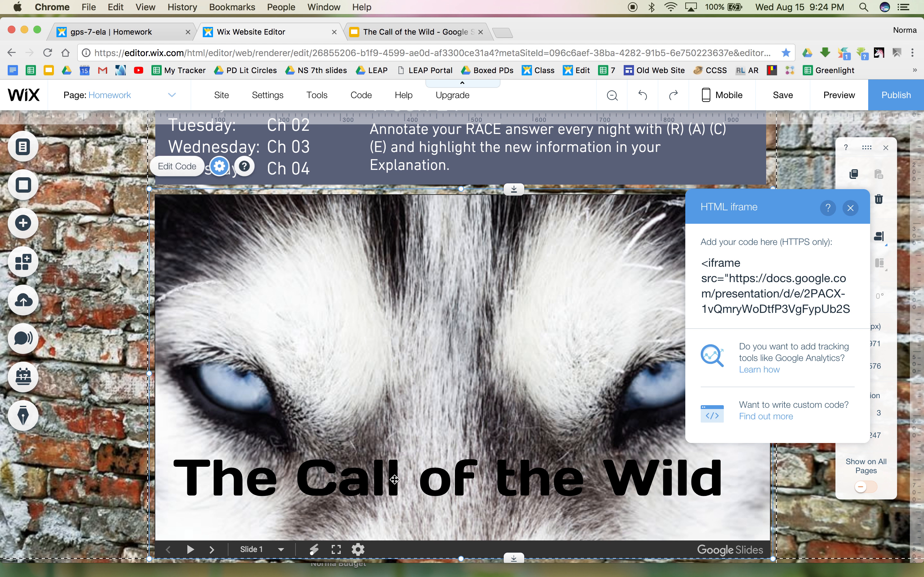
scroll(394, 479, "down", 3)
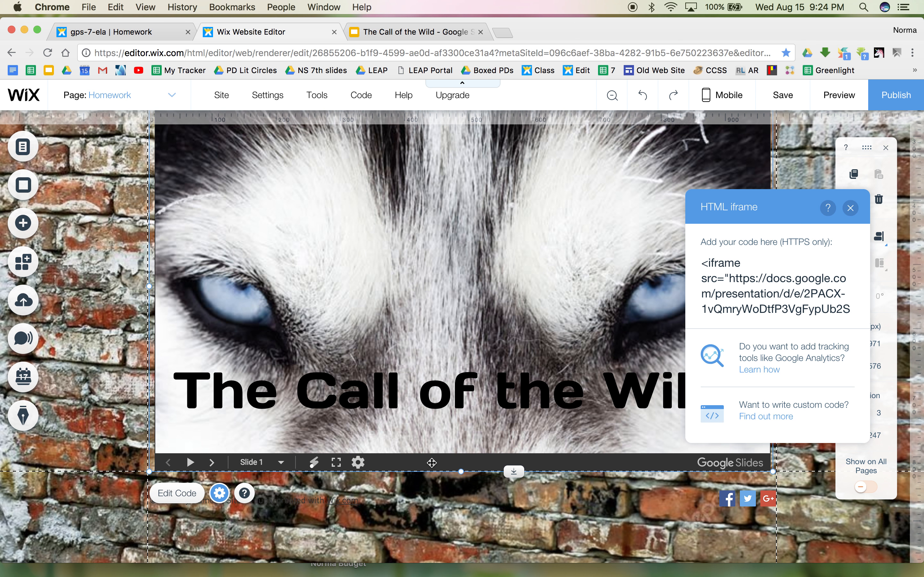
scroll(437, 357, "up", 3)
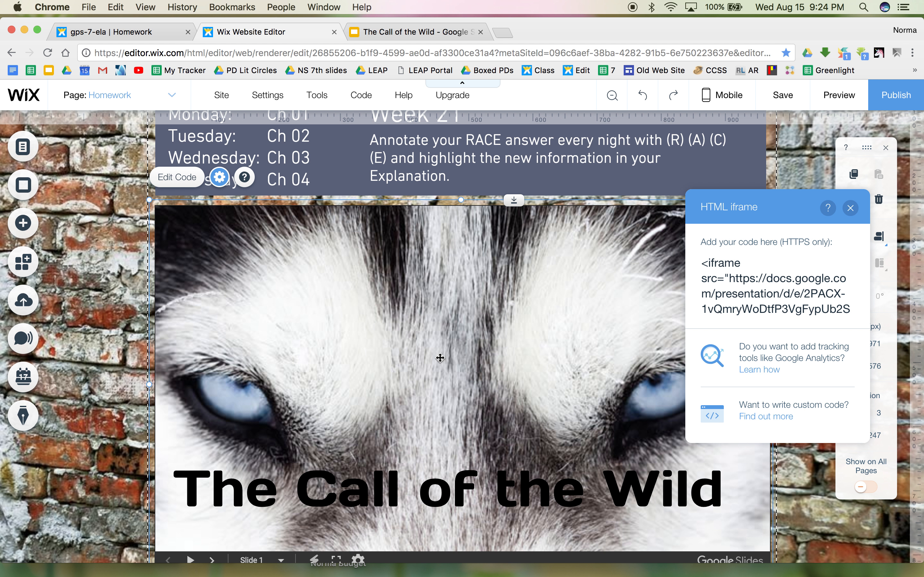
scroll(440, 358, "down", 3)
scroll(444, 362, "up", 2)
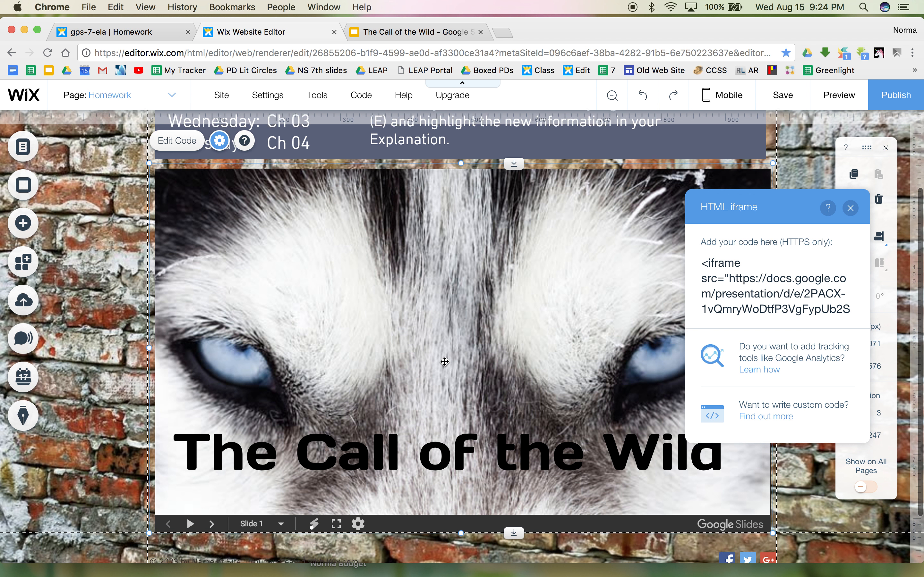
scroll(444, 362, "up", 1)
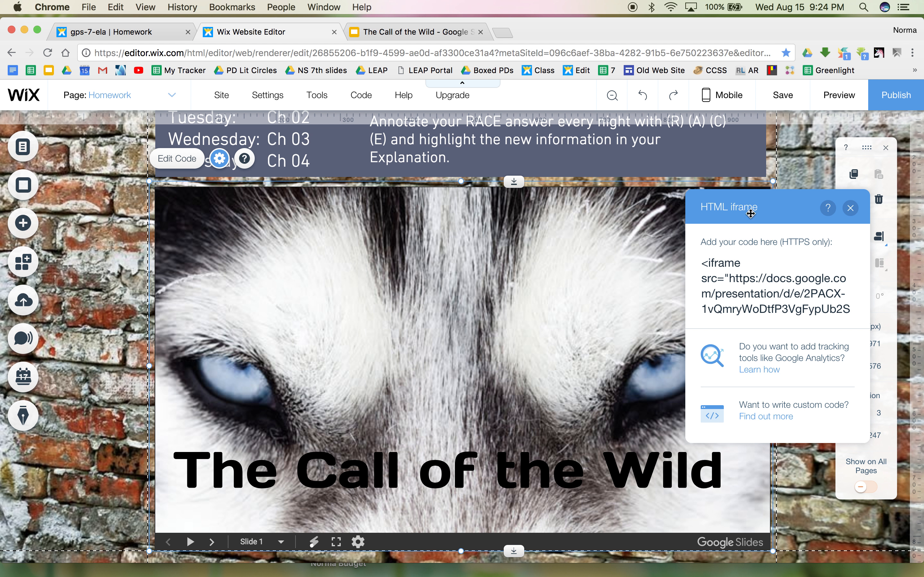
left_click(850, 208)
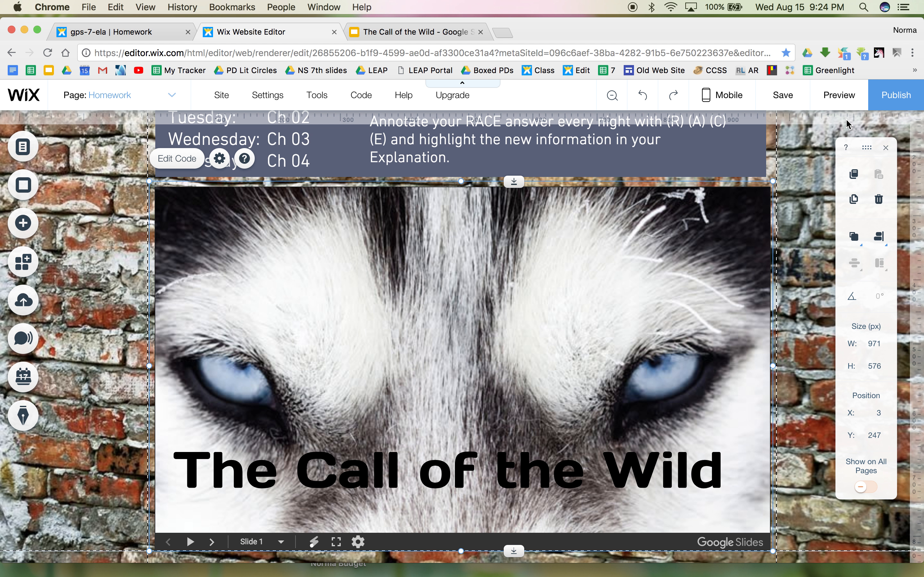
Preview the Homework page, check how the embedded slideshow fits below the schedule, and return to the editor.
left_click(835, 100)
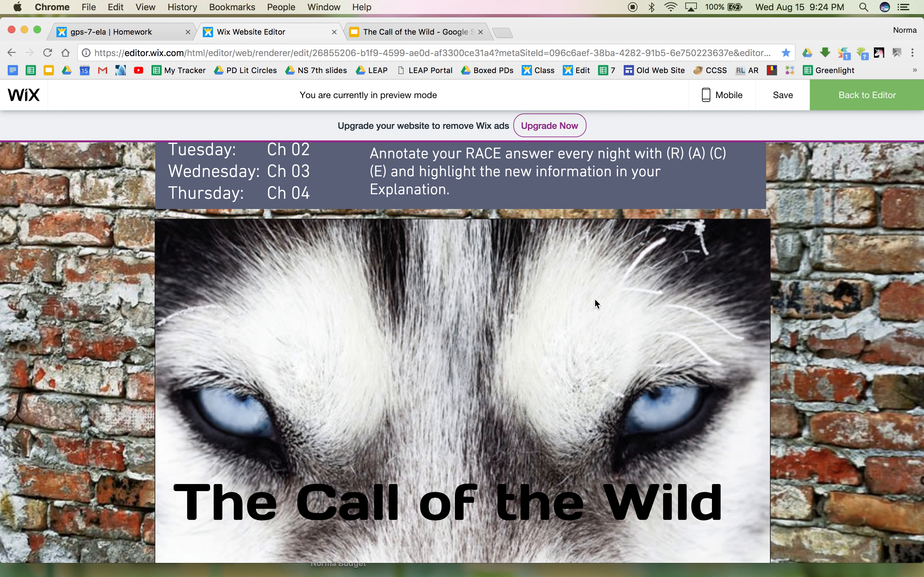
scroll(804, 303, "down", 1)
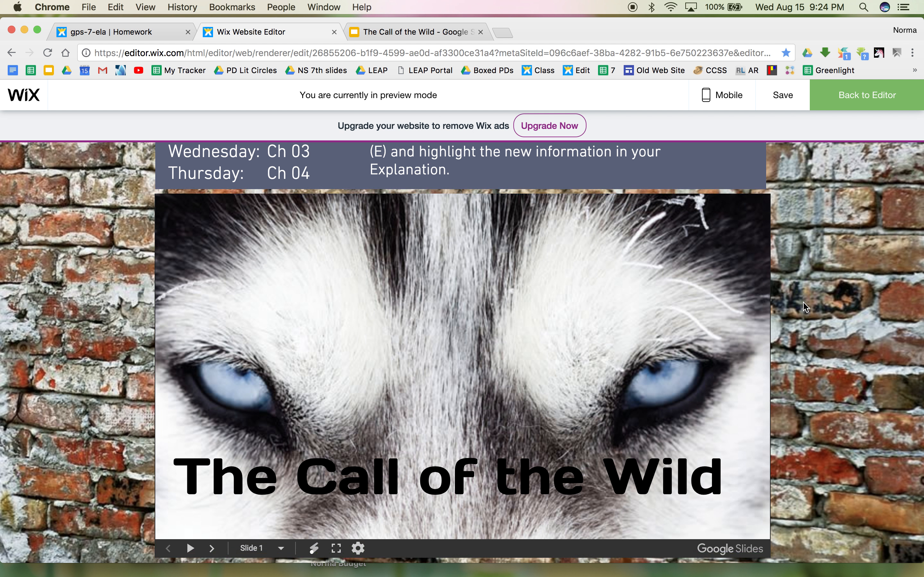
scroll(803, 302, "down", 2)
scroll(803, 303, "up", 5)
scroll(803, 302, "down", 5)
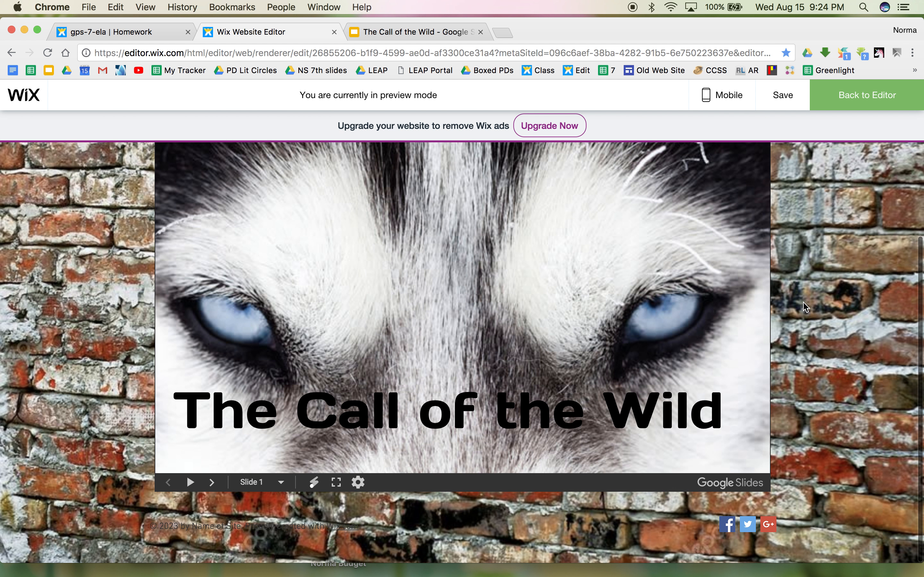
scroll(803, 303, "up", 3)
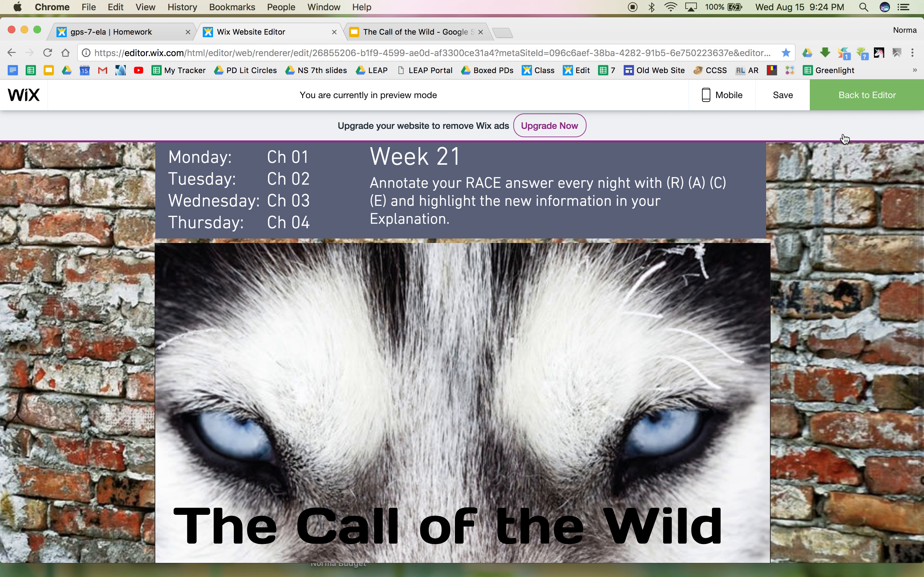
left_click(869, 94)
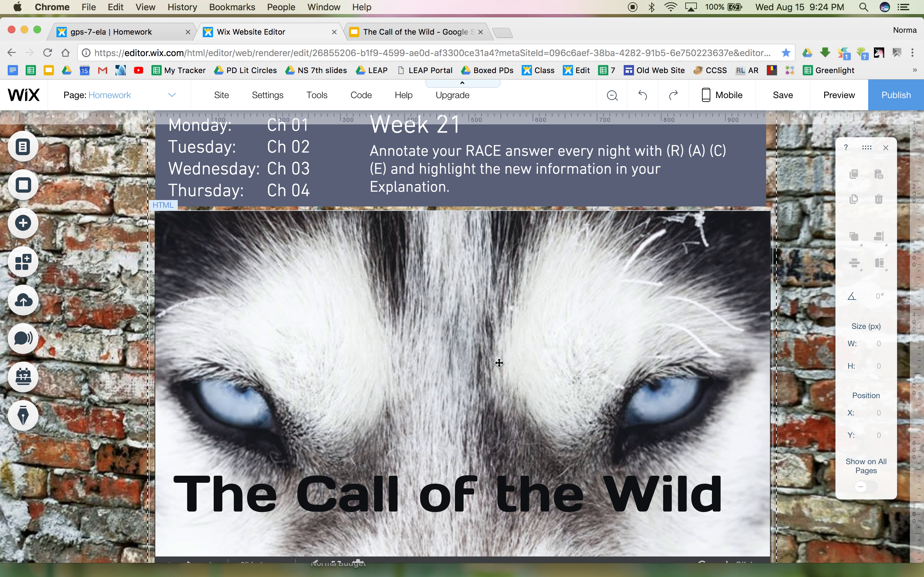
Switch to Google Slides, set the embed slide size to Small (480x299), and select the full embed code.
left_click(499, 363)
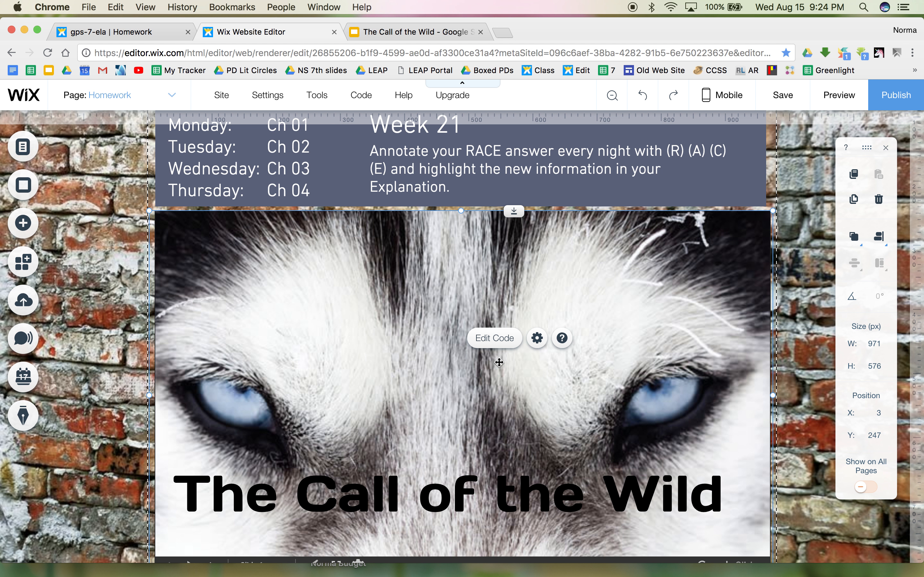
left_click(427, 32)
left_click(395, 276)
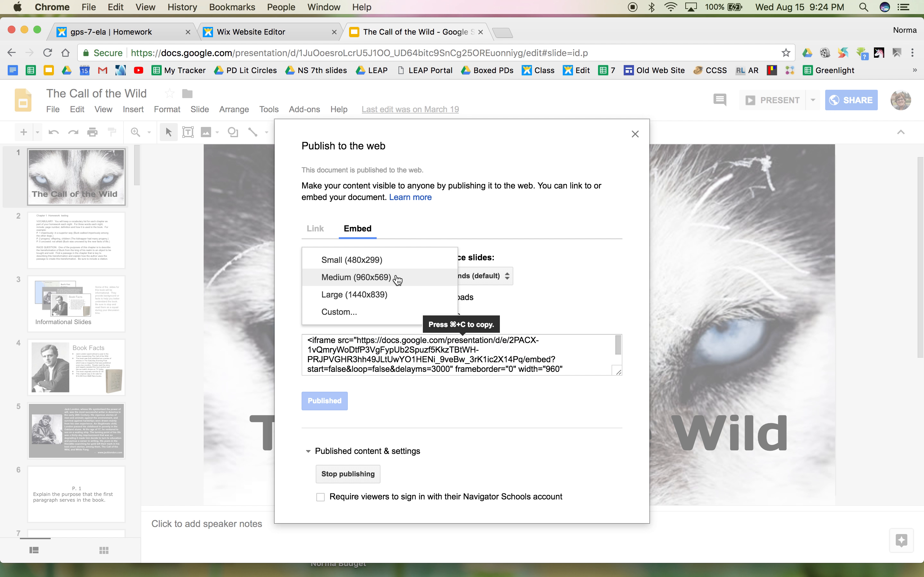
left_click(368, 260)
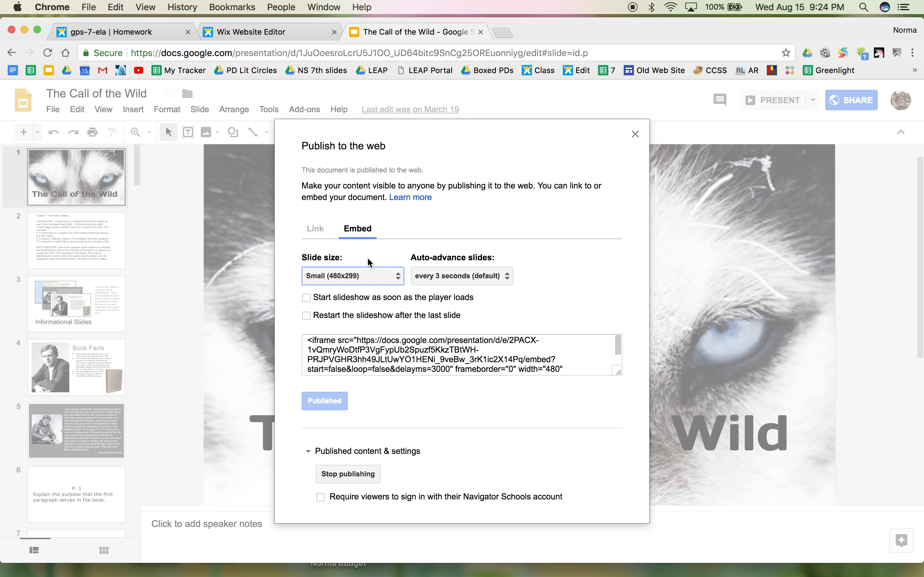
left_click(428, 355)
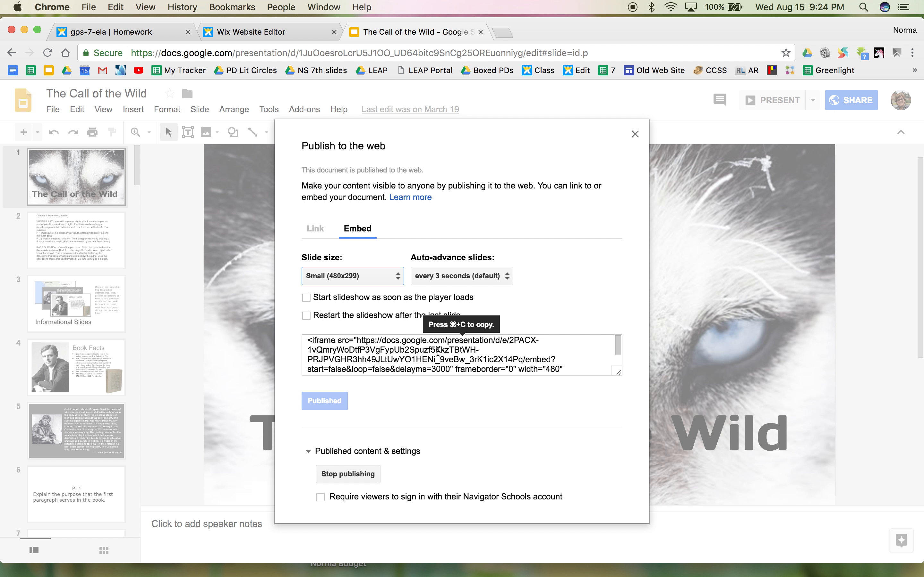
left_click(438, 353)
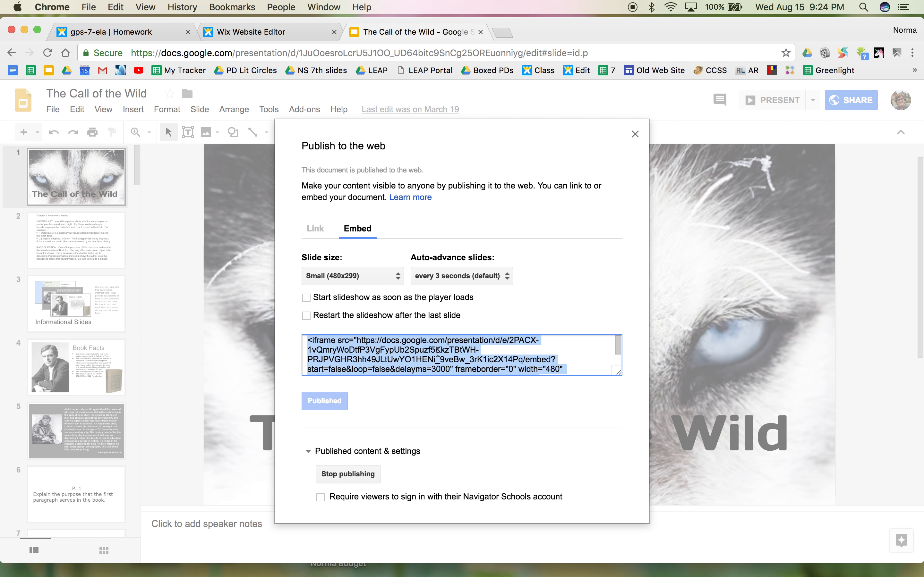